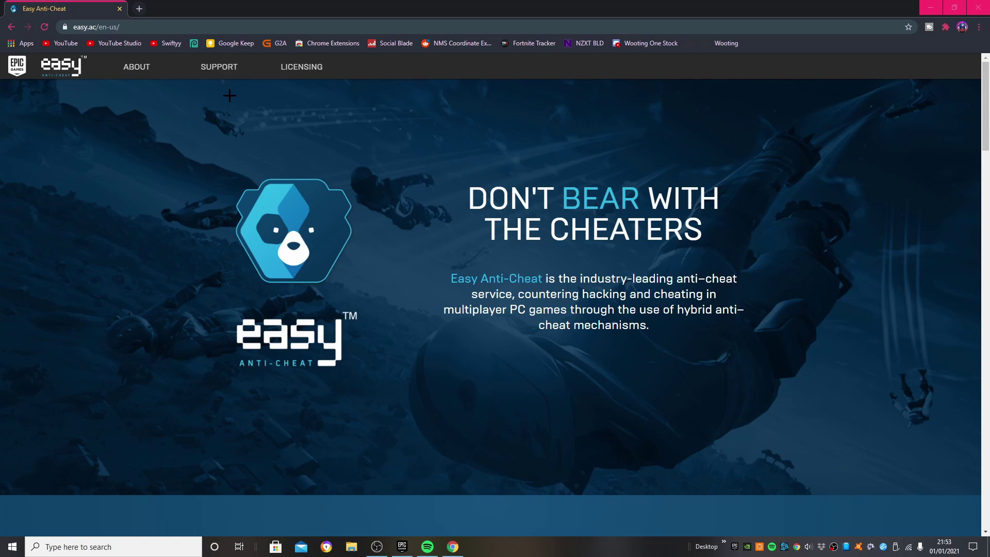
# Step: Open the "How to solve most game issues" article in the Easy Anti-Cheat site's support section
pyautogui.click(219, 67)
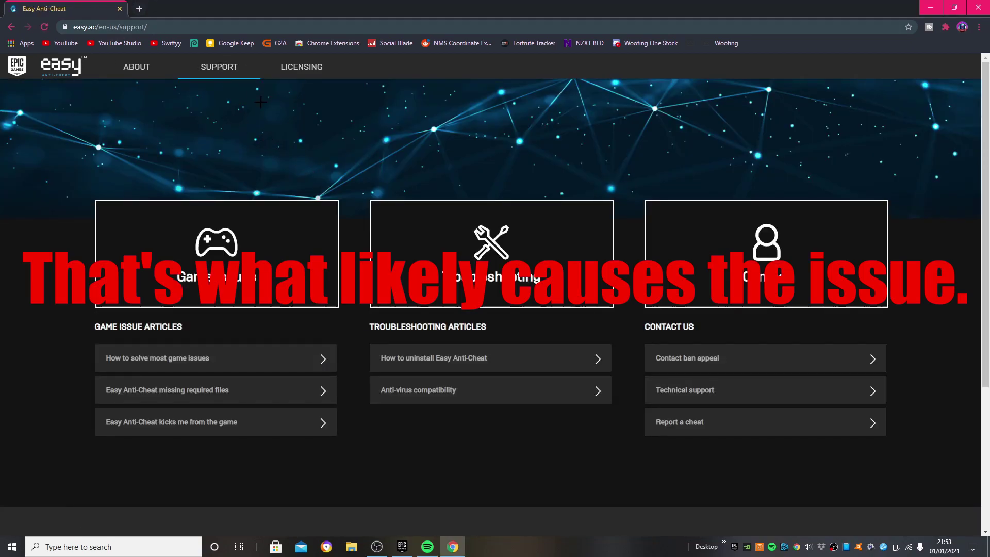
pyautogui.click(45, 66)
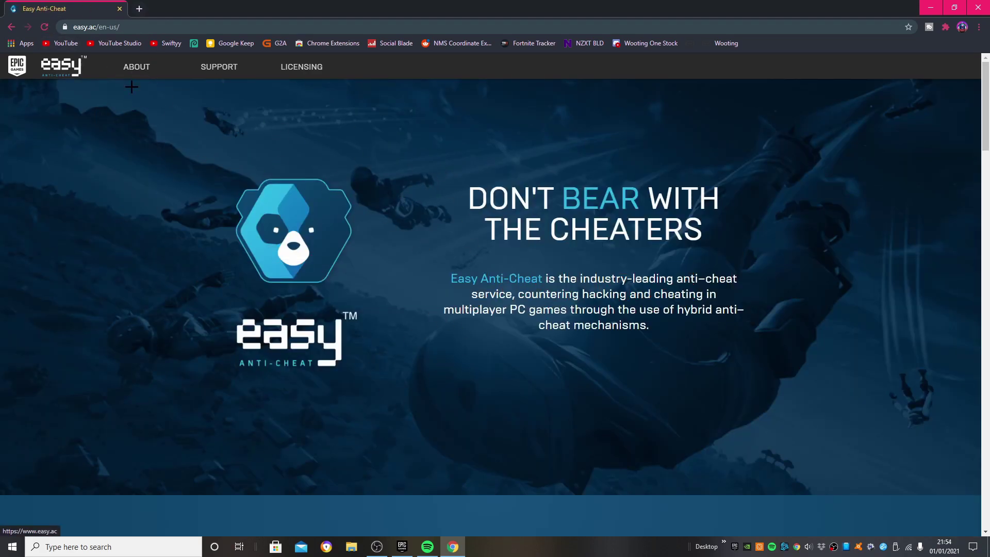
pyautogui.click(211, 73)
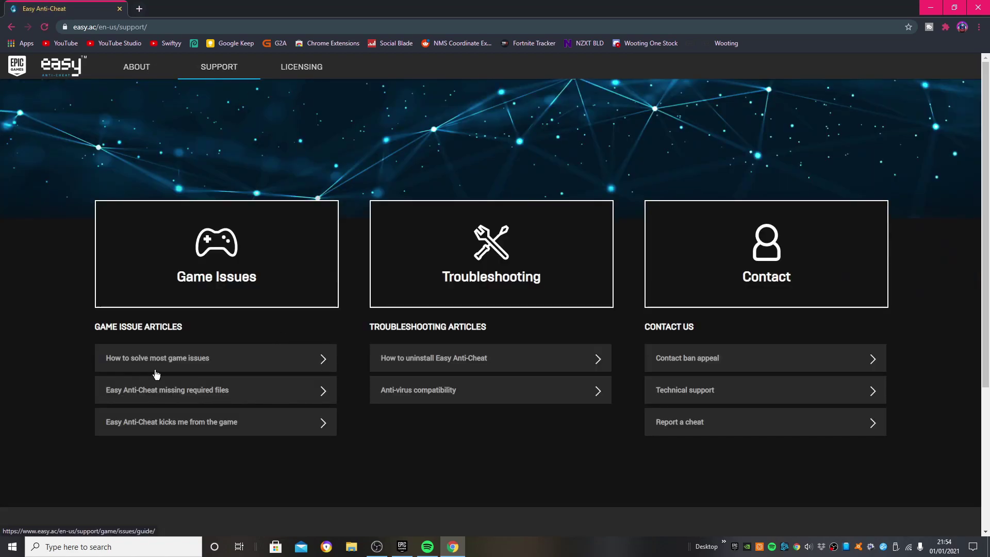
pyautogui.click(233, 370)
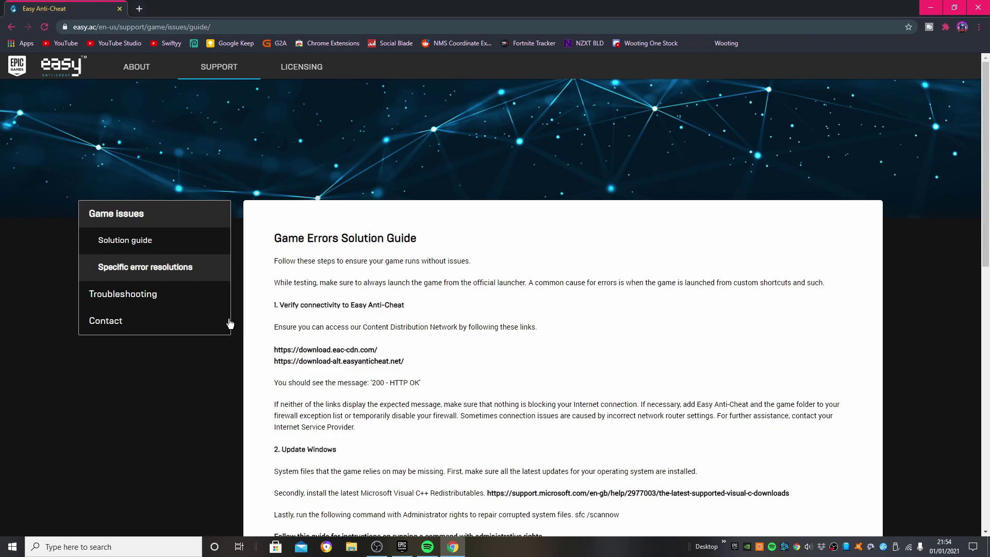
# Step: Read through the Game Errors Solution Guide, from verifying connectivity and updating Windows to repairing Easy Anti-Cheat and managing the anti-virus
pyautogui.moveTo(281, 239); pyautogui.dragTo(420, 239)
pyautogui.scroll(-2, 464, 232)
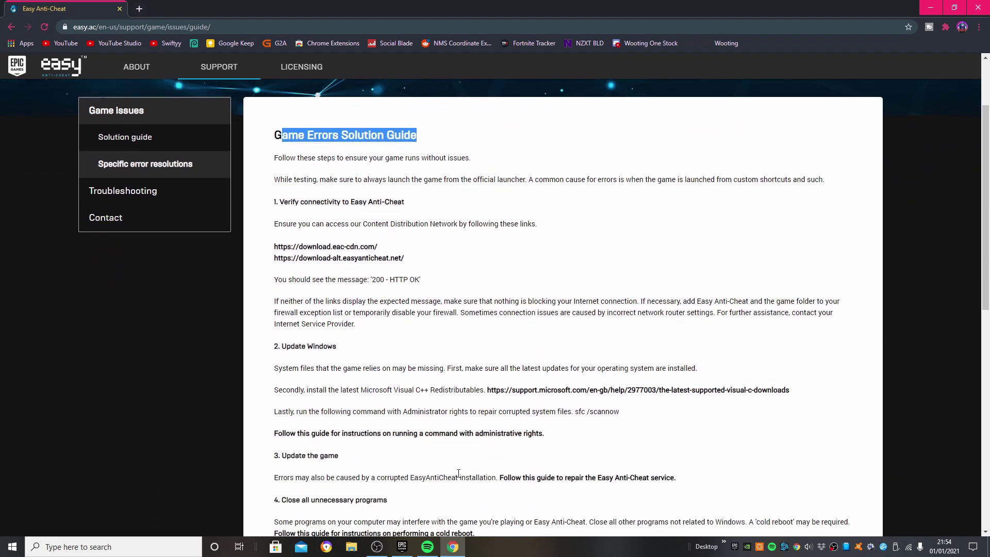
pyautogui.scroll(-5, 552, 309)
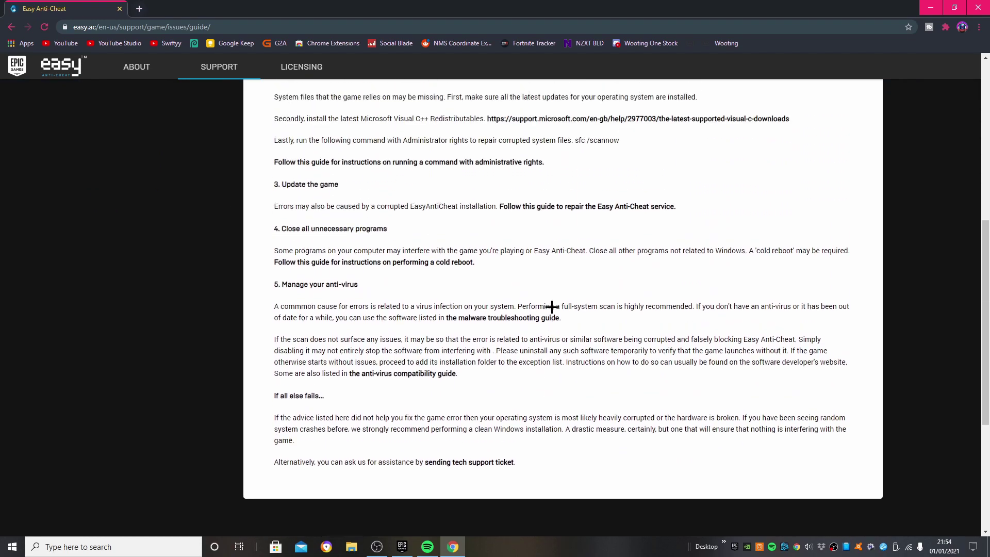
pyautogui.scroll(8, 552, 307)
pyautogui.click(521, 316)
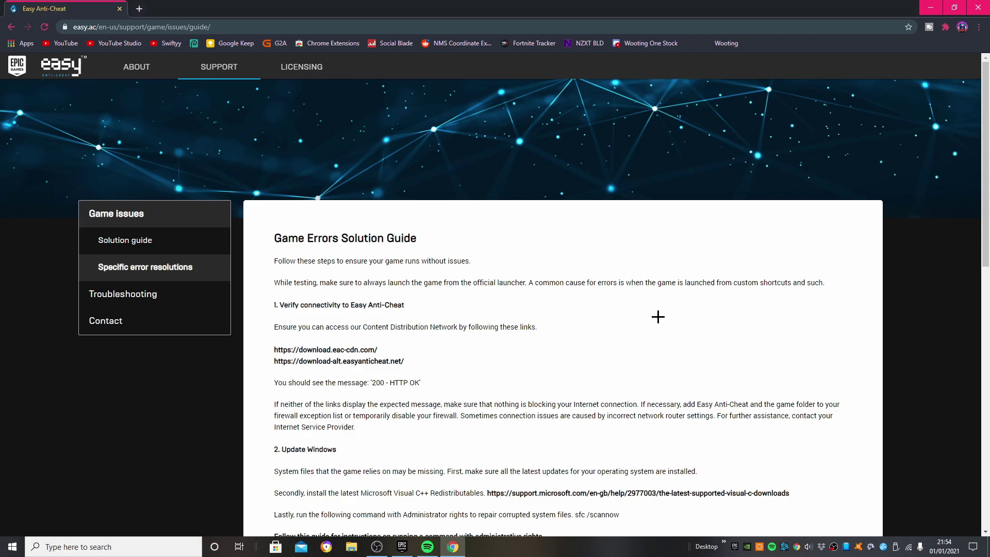
pyautogui.scroll(-3, 688, 336)
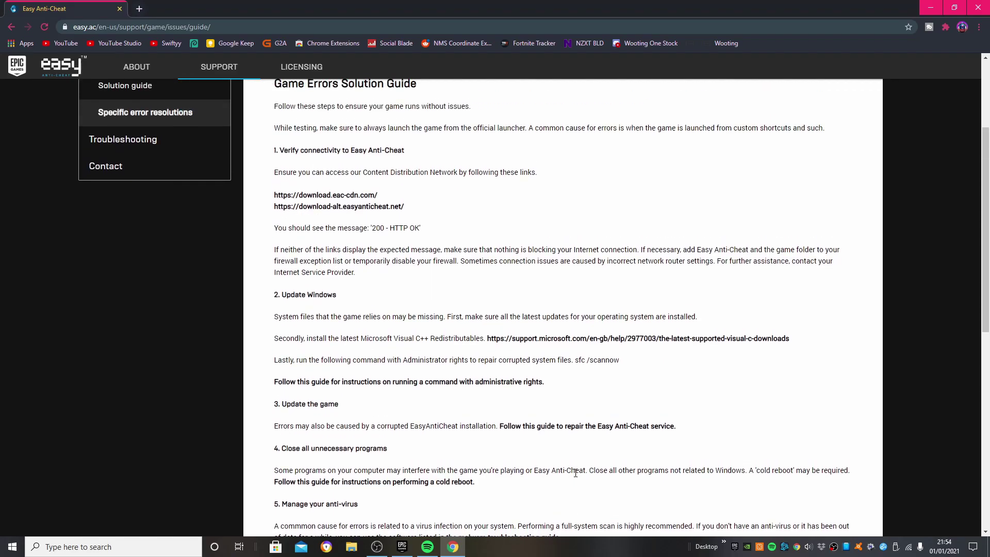
pyautogui.scroll(2, 387, 247)
pyautogui.scroll(-1, 358, 168)
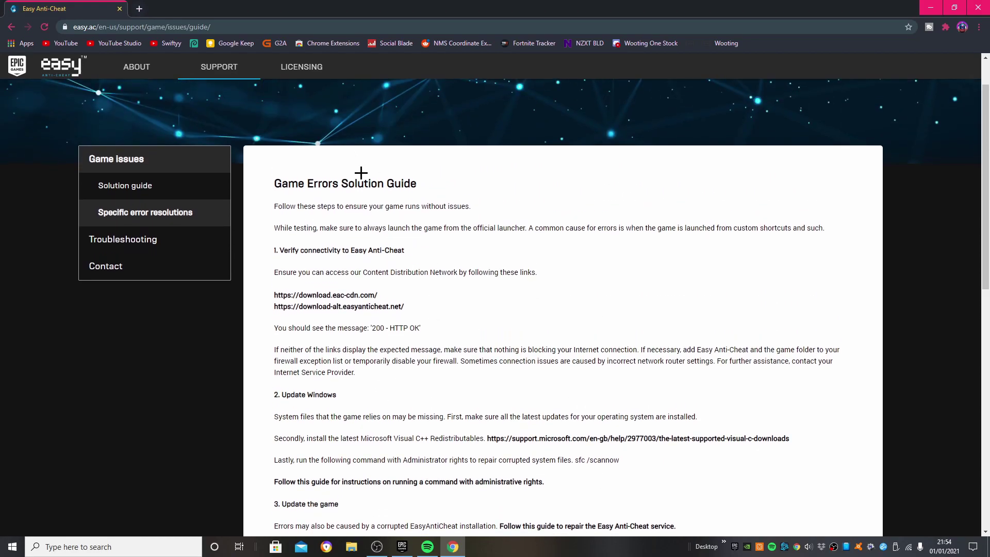
pyautogui.scroll(-3, 366, 347)
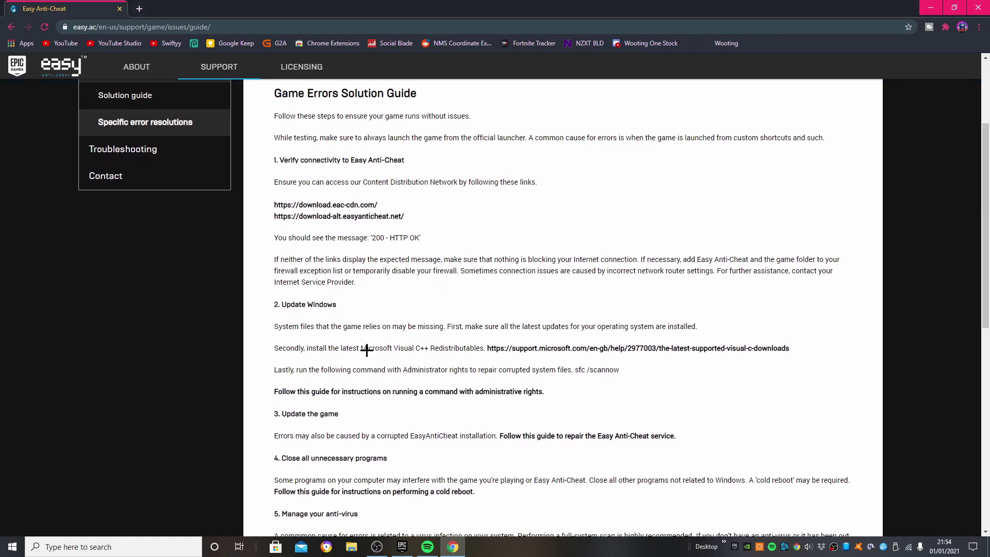
pyautogui.scroll(3, 294, 414)
pyautogui.scroll(-3, 336, 194)
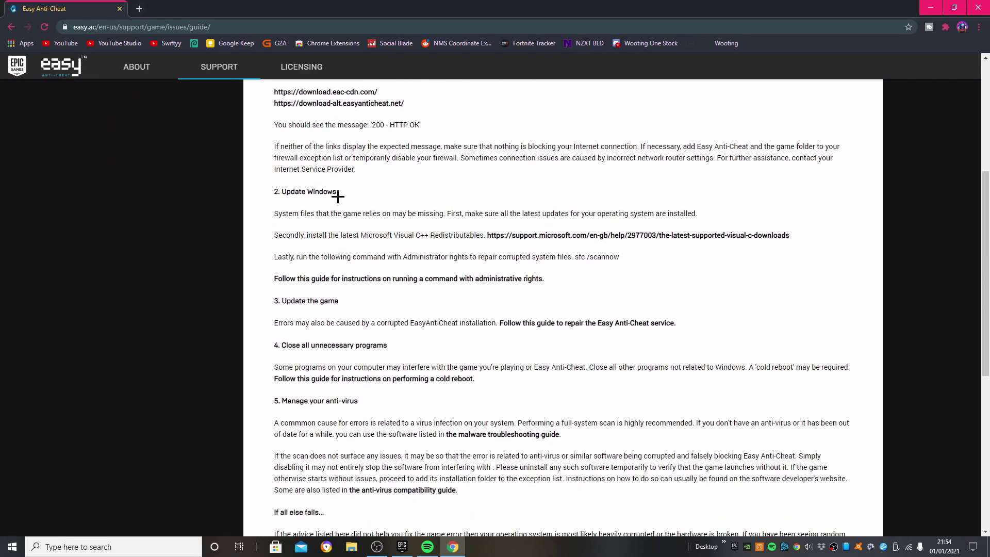
pyautogui.scroll(-4, 366, 194)
pyautogui.scroll(5, 371, 410)
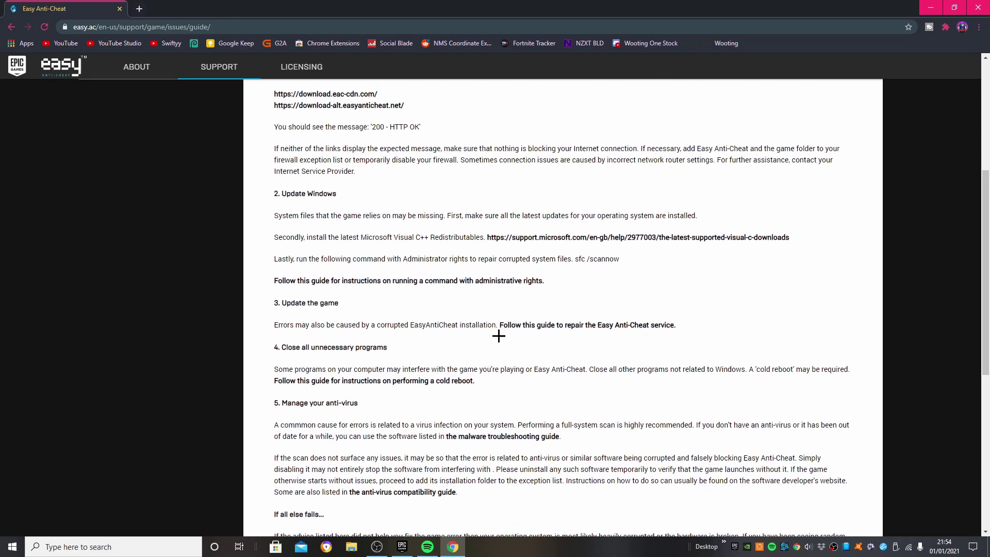
pyautogui.scroll(2, 449, 309)
pyautogui.scroll(2, 541, 259)
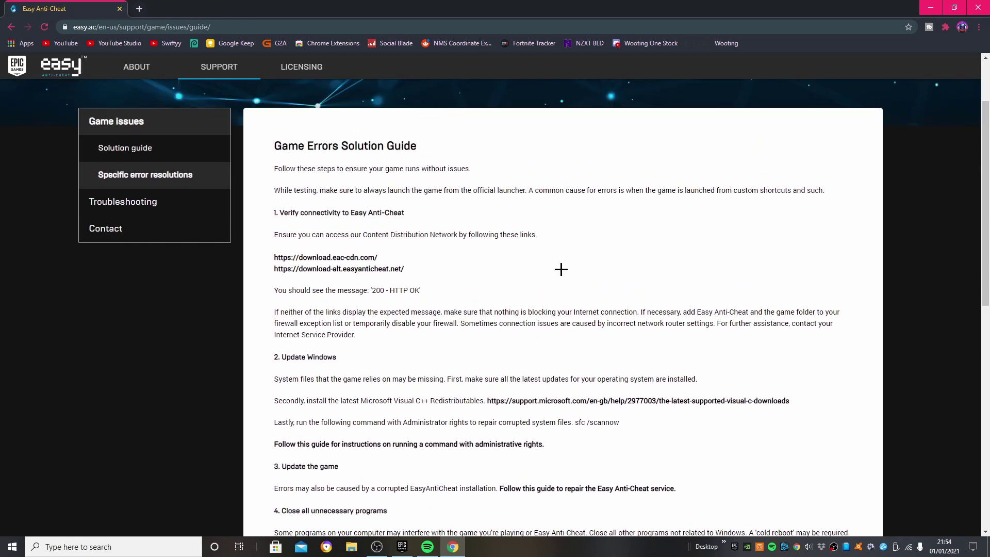
pyautogui.scroll(-2, 567, 278)
pyautogui.scroll(-3, 605, 293)
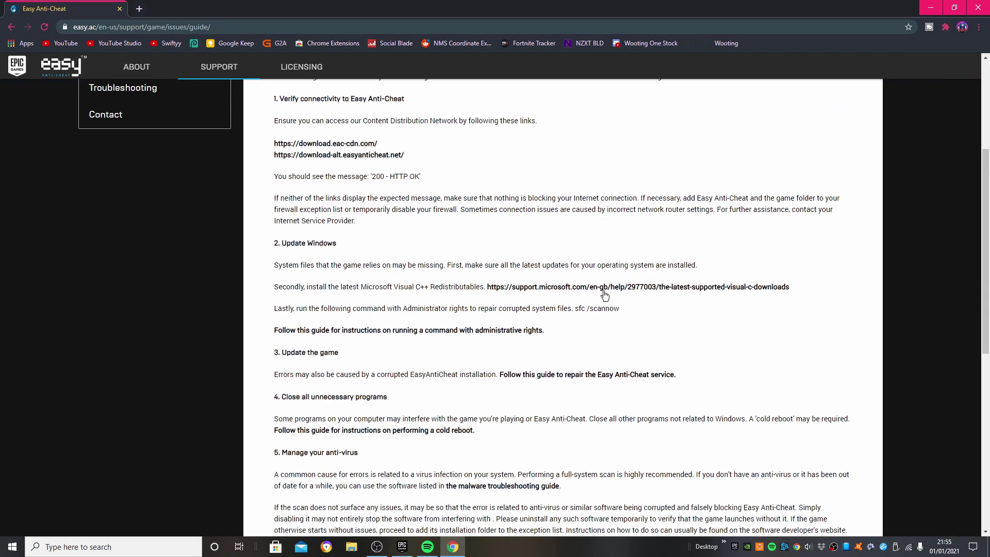
pyautogui.scroll(2, 580, 289)
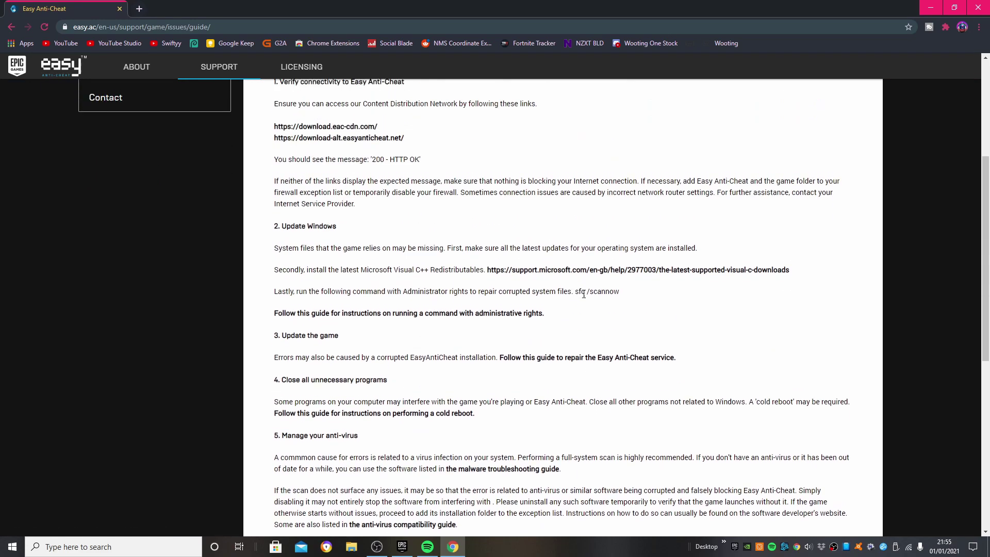
pyautogui.scroll(2, 584, 293)
pyautogui.scroll(-2, 521, 294)
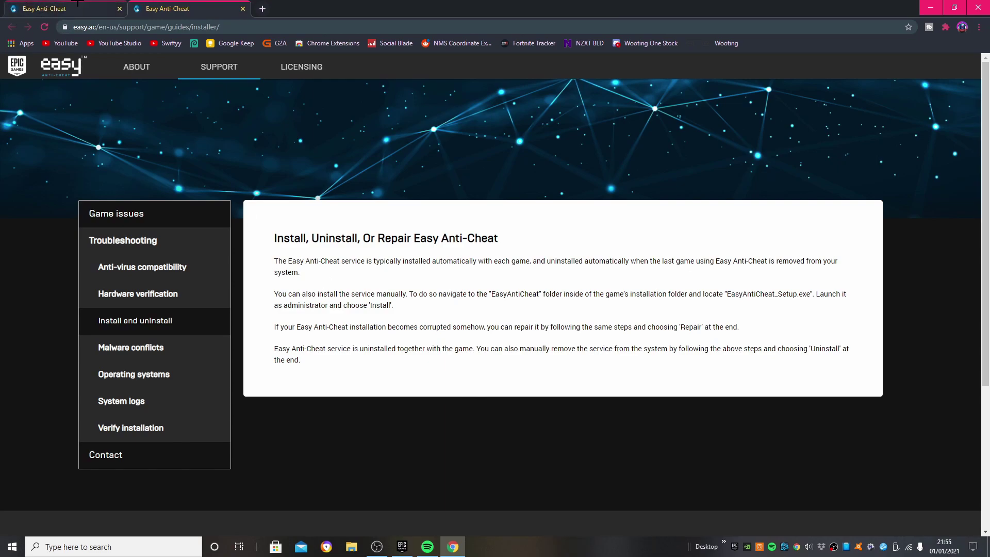
# Step: Return to the solution guide page, then switch to File Explorer and open the Games folder on SSD (G:)
pyautogui.click(77, 6)
pyautogui.click(393, 166)
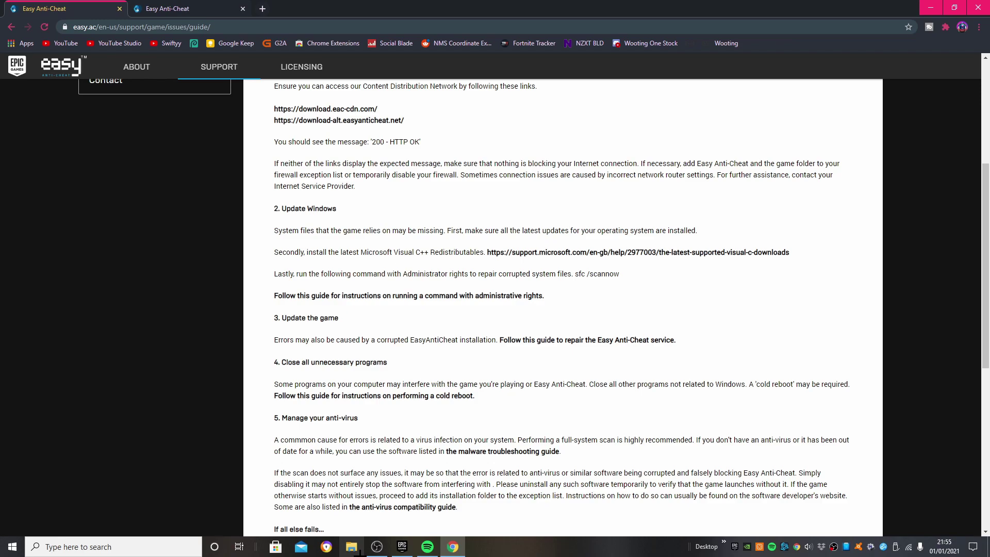
pyautogui.moveTo(359, 554); pyautogui.dragTo(425, 553)
pyautogui.click(427, 546)
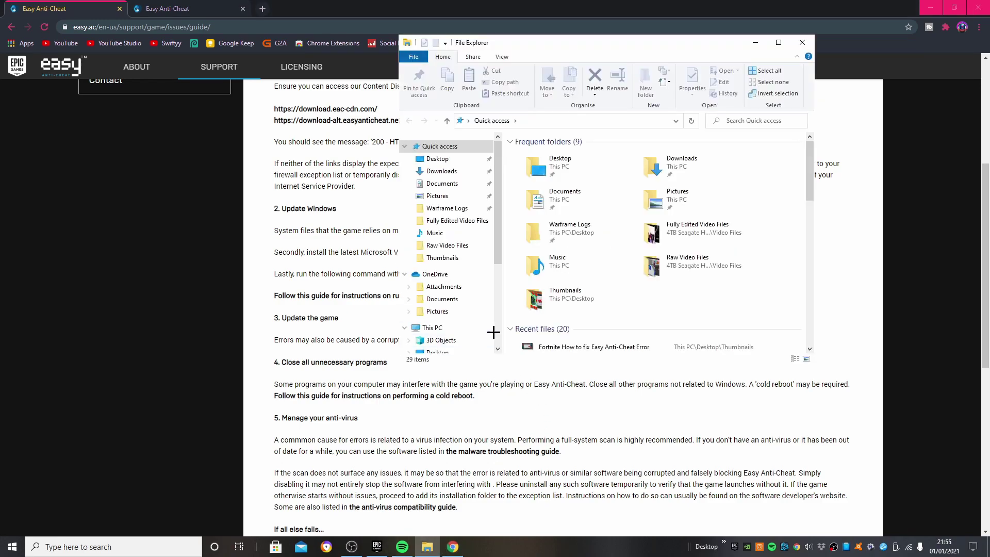
pyautogui.scroll(-3, 444, 307)
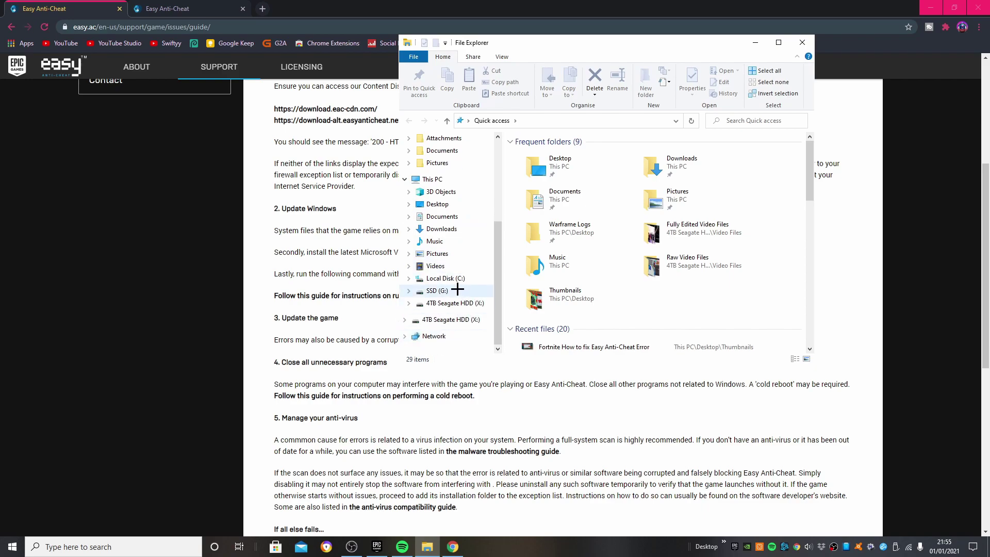
pyautogui.click(455, 290)
pyautogui.doubleClick(562, 152)
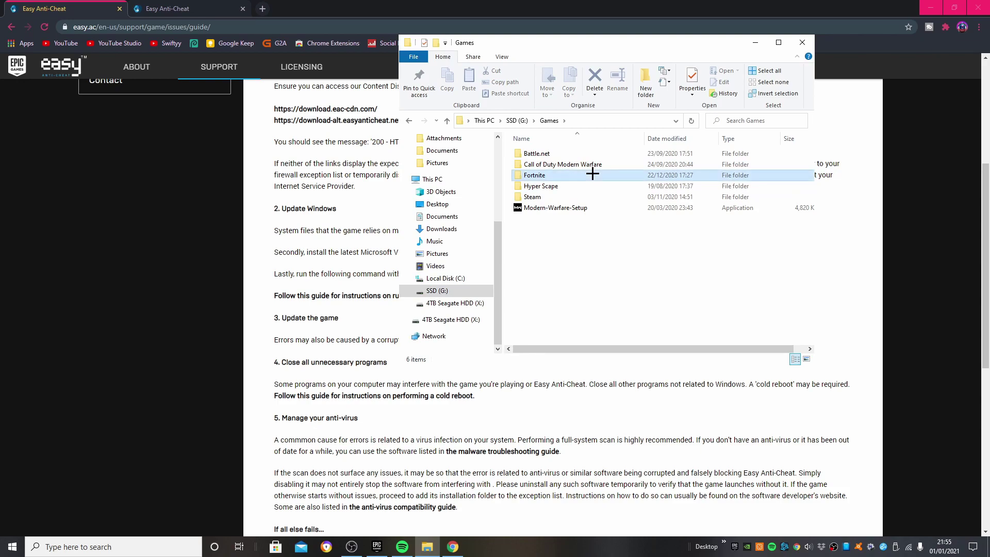
# Step: Open the EasyAntiCheat folder inside Fortnite\FortniteGame\Binaries\Win64
pyautogui.doubleClick(593, 175)
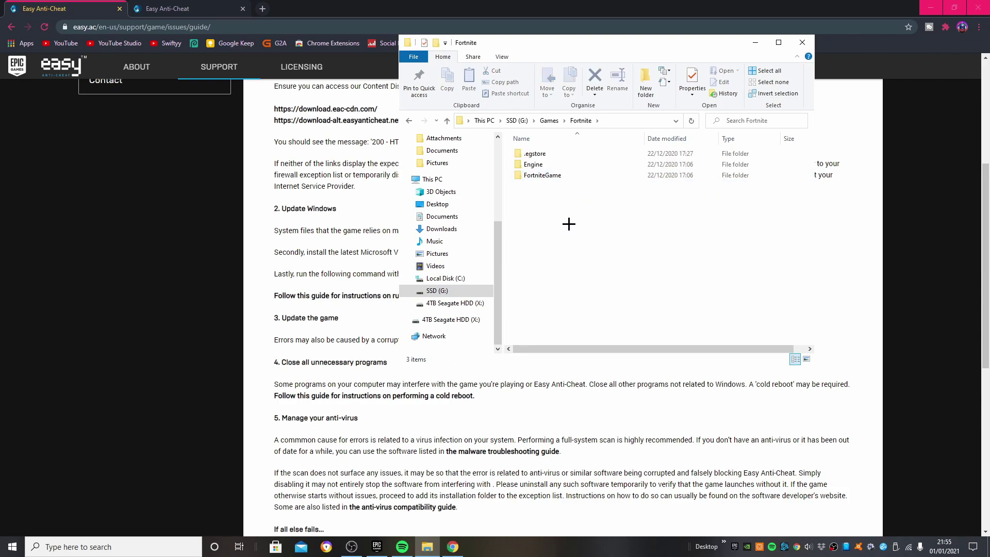
pyautogui.doubleClick(588, 174)
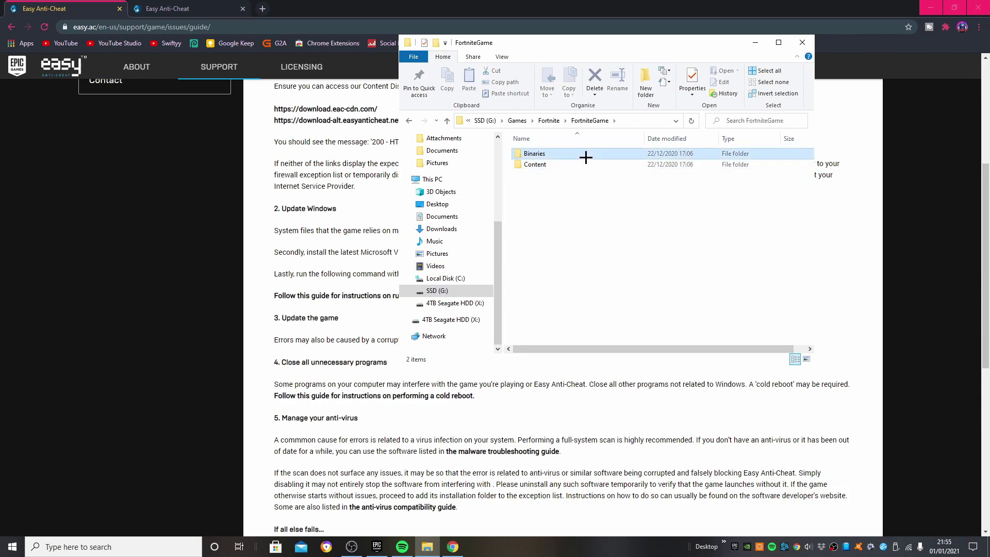
pyautogui.doubleClick(586, 154)
pyautogui.doubleClick(587, 165)
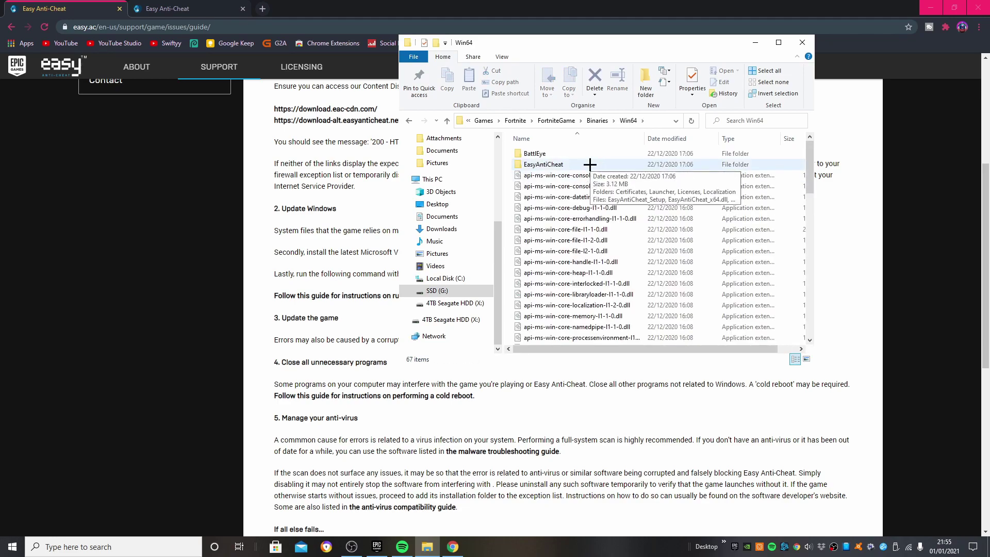
pyautogui.doubleClick(590, 164)
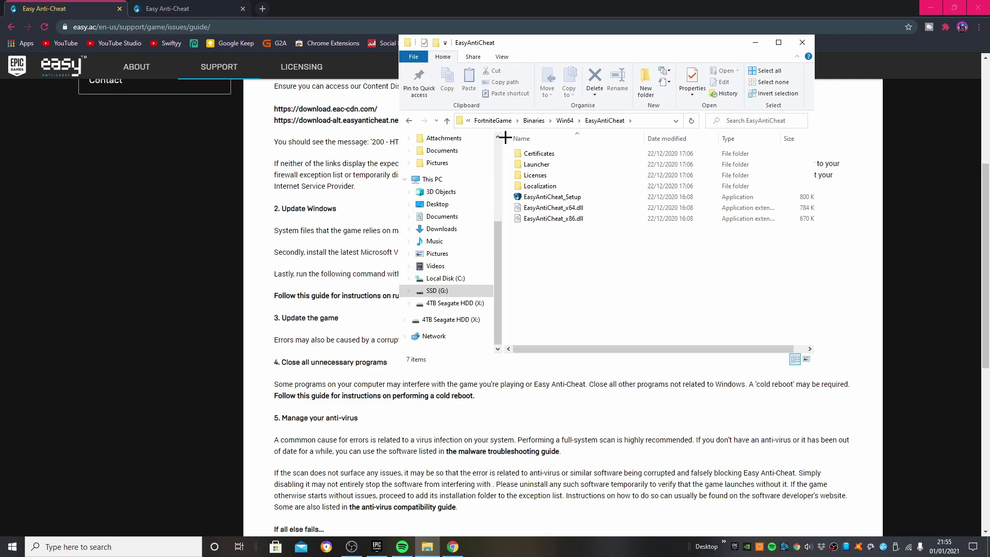
# Step: Launch EasyAntiCheat_Setup to view its repair option, then close the setup and File Explorer
pyautogui.doubleClick(611, 199)
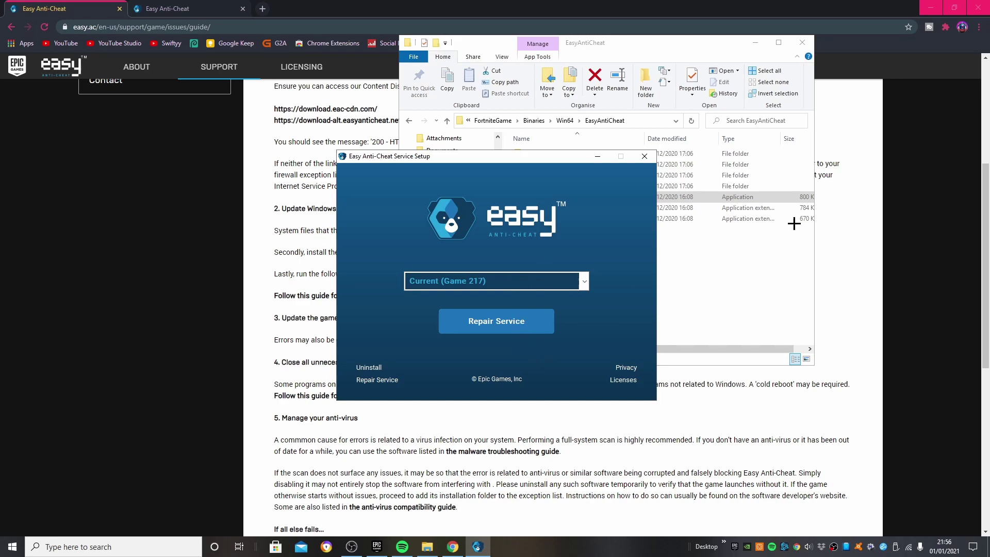
pyautogui.click(644, 156)
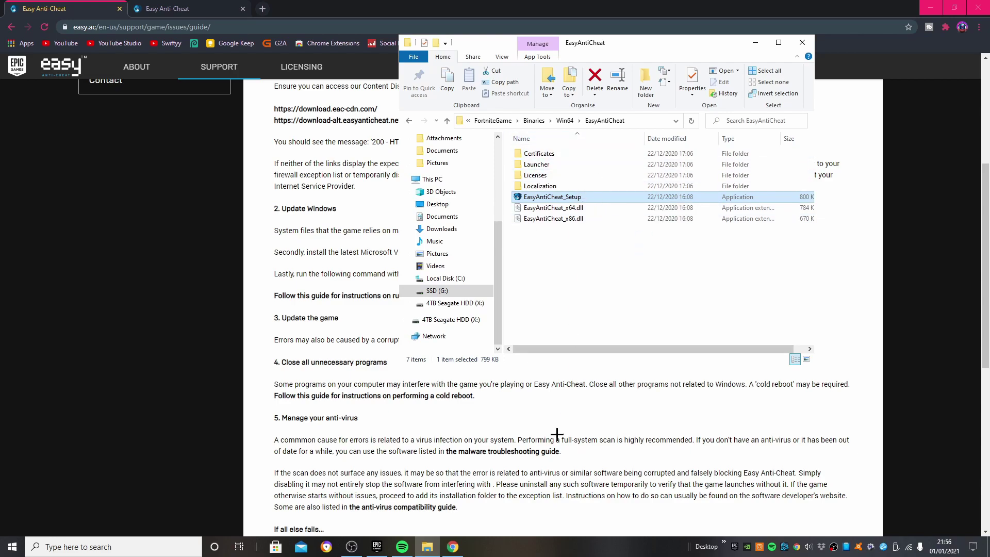
pyautogui.click(797, 49)
# Step: Review the numbered troubleshooting steps in the Game Errors Solution Guide again
pyautogui.scroll(5, 365, 318)
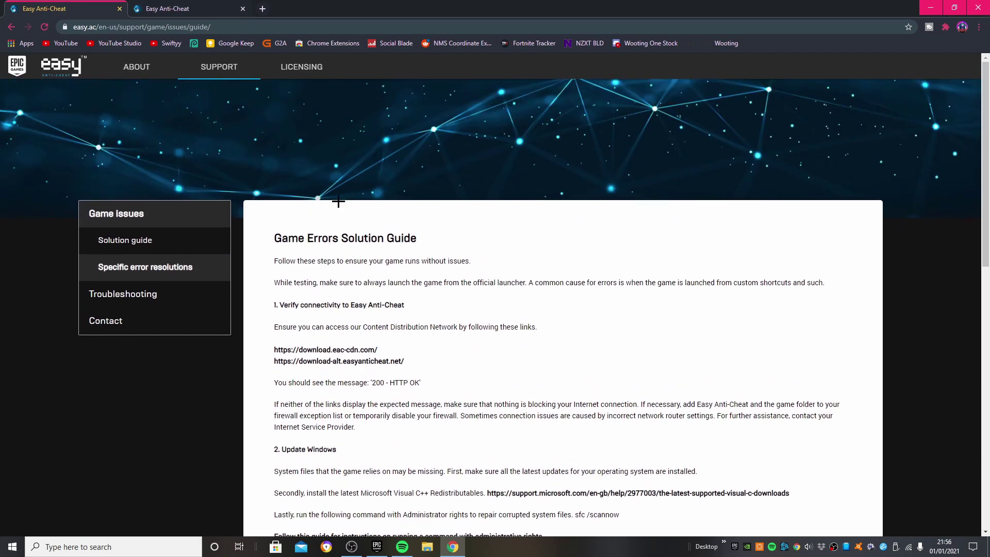
pyautogui.scroll(-6, 371, 319)
pyautogui.scroll(4, 408, 378)
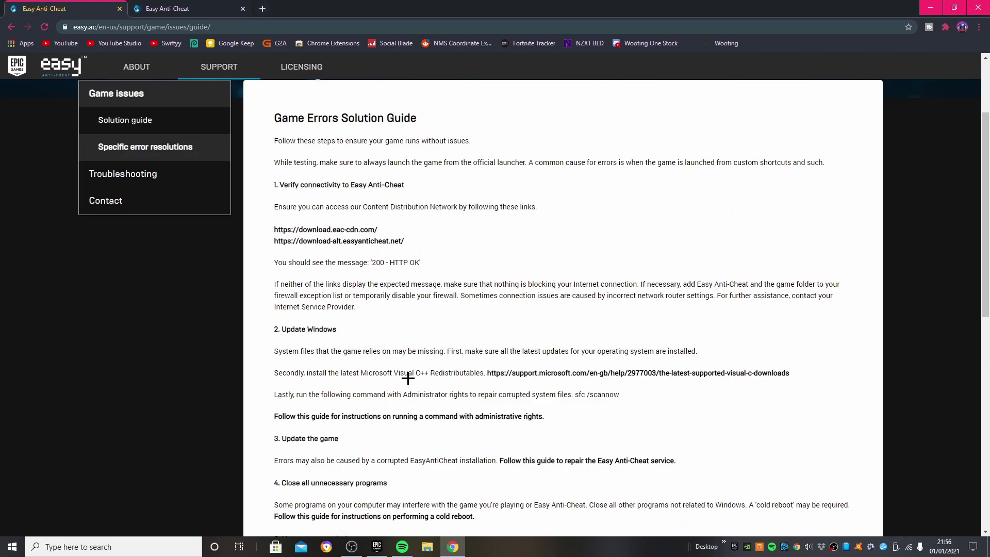
pyautogui.scroll(2, 278, 257)
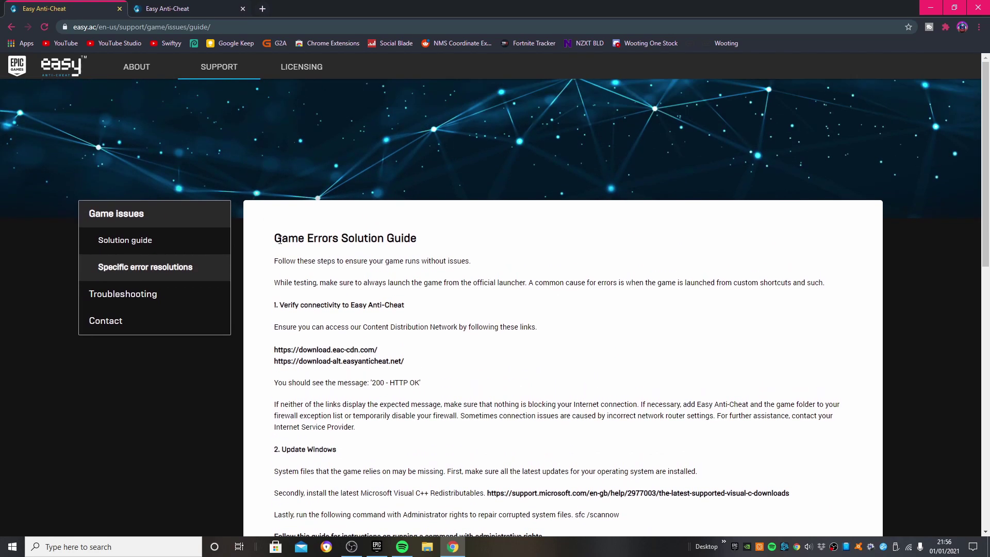
pyautogui.doubleClick(279, 240)
pyautogui.click(279, 239)
pyautogui.scroll(-1, 427, 304)
pyautogui.scroll(-8, 427, 304)
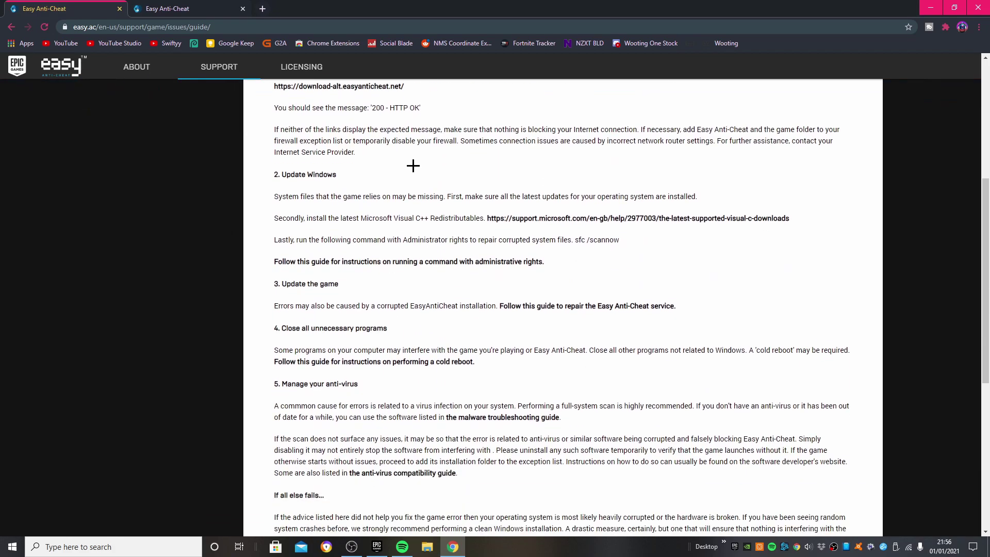
pyautogui.scroll(-2, 421, 351)
pyautogui.scroll(8, 423, 243)
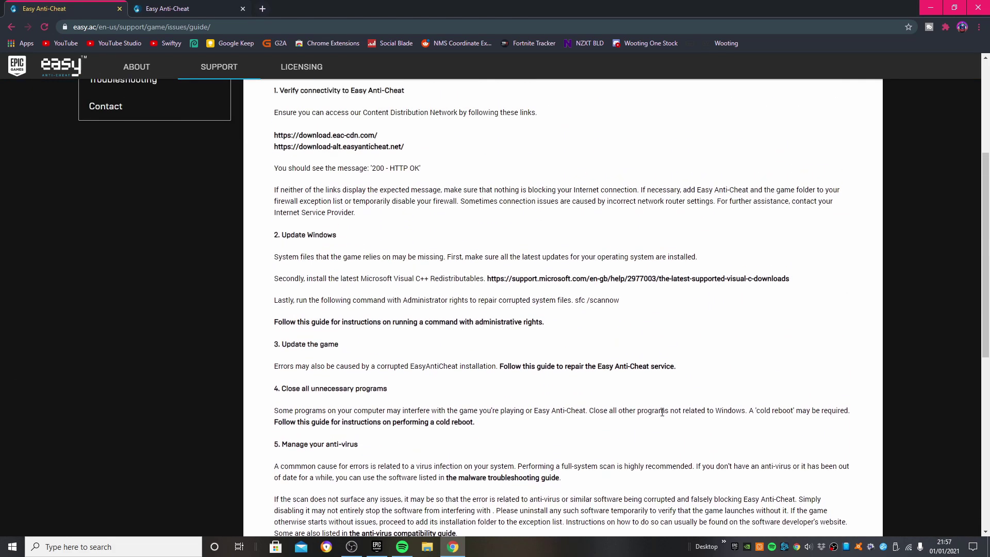
pyautogui.scroll(-2, 427, 181)
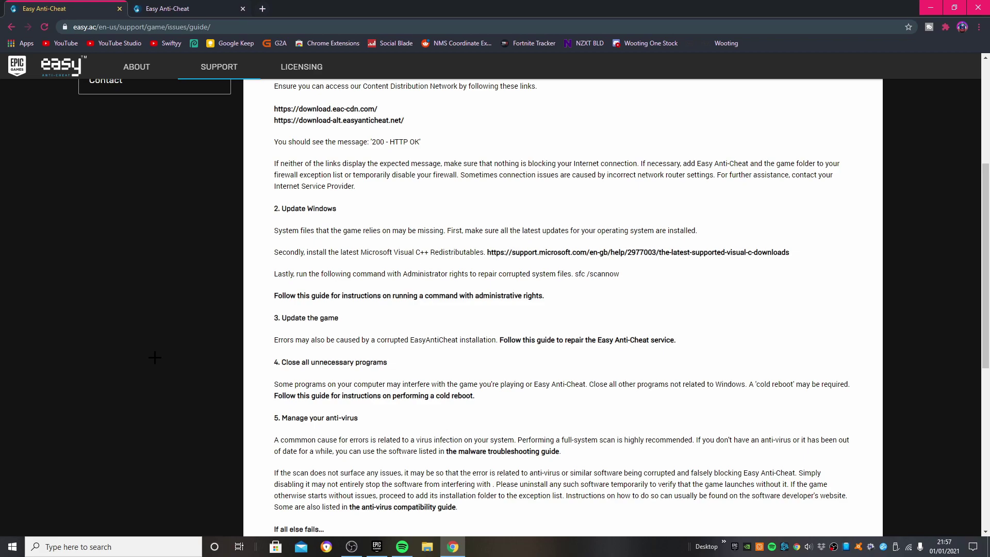
# Step: Close the "Install, Uninstall, Or Repair Easy Anti-Cheat" page and return to the solution guide
pyautogui.scroll(3, 205, 382)
pyautogui.click(237, 8)
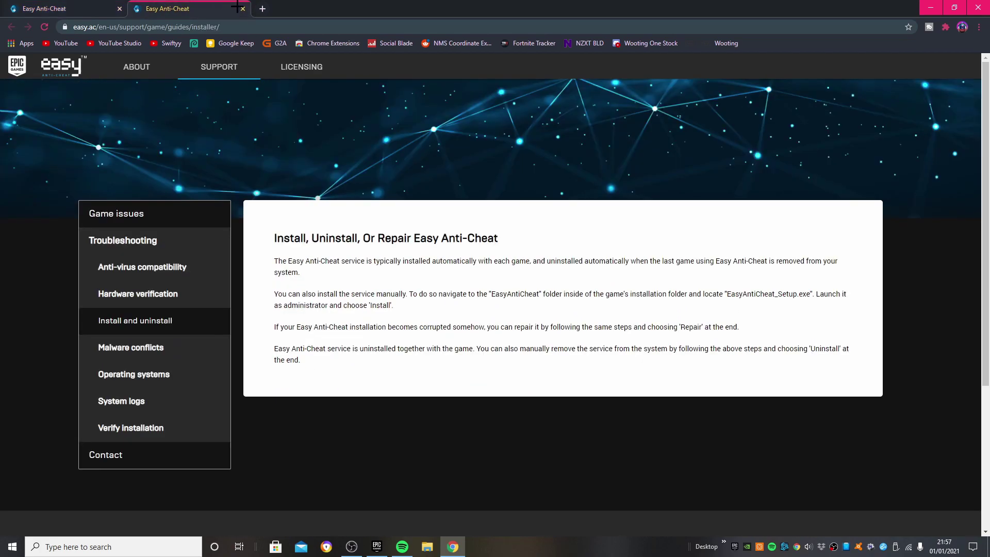
pyautogui.click(243, 8)
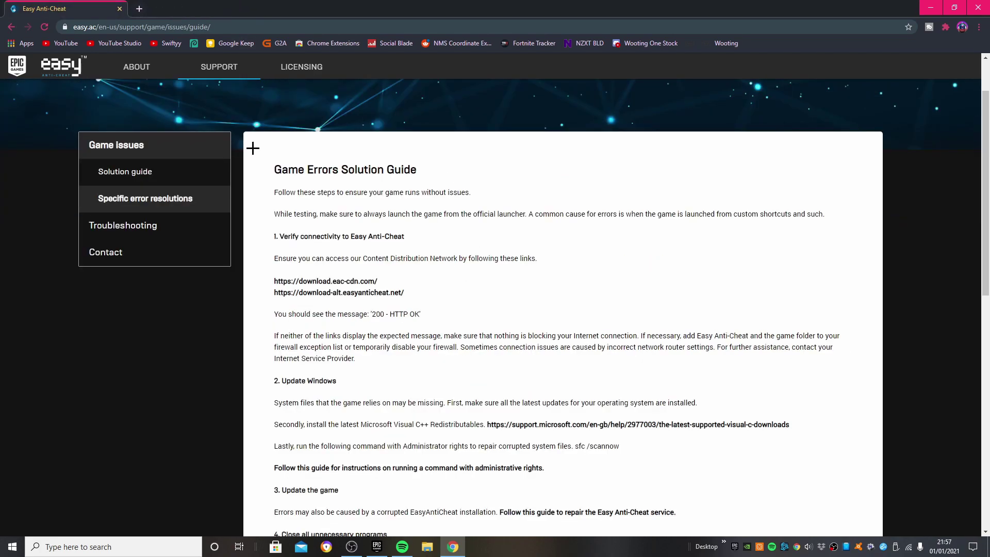